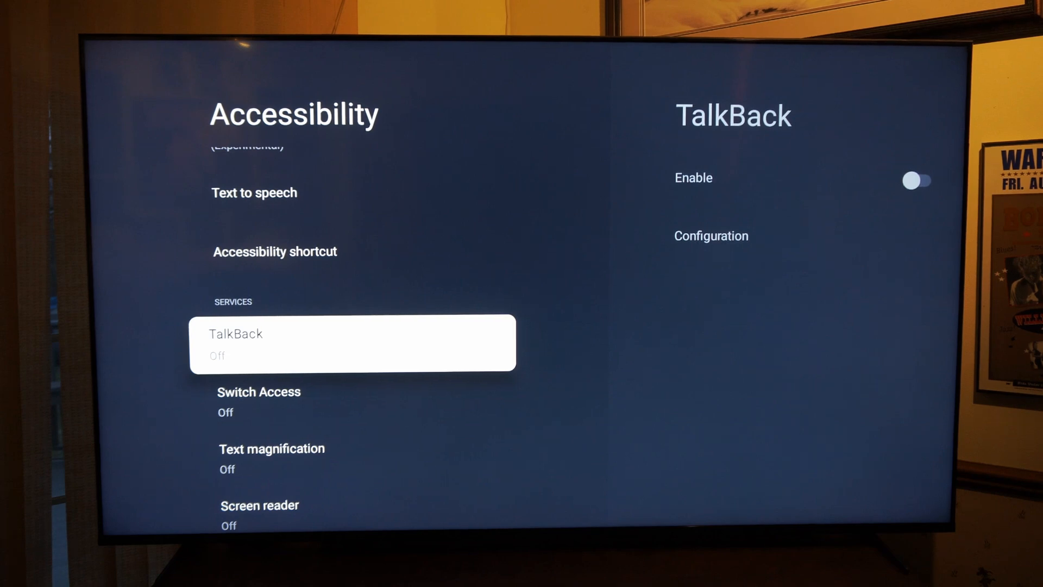
# - View the TalkBack service page under Accessibility and leave it Off, returning to the services list
pyautogui.press('Return')
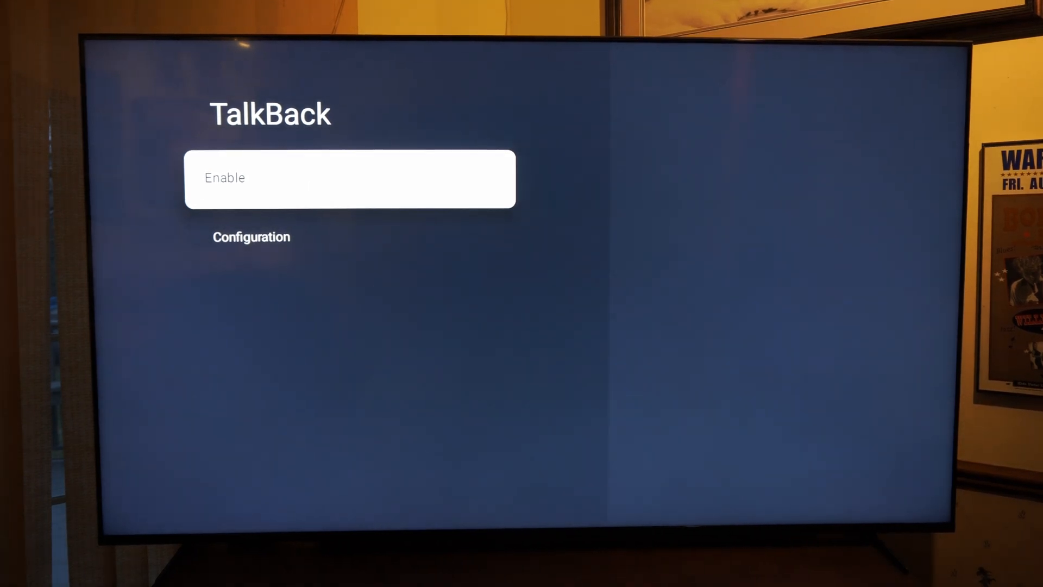
pyautogui.press('Escape')
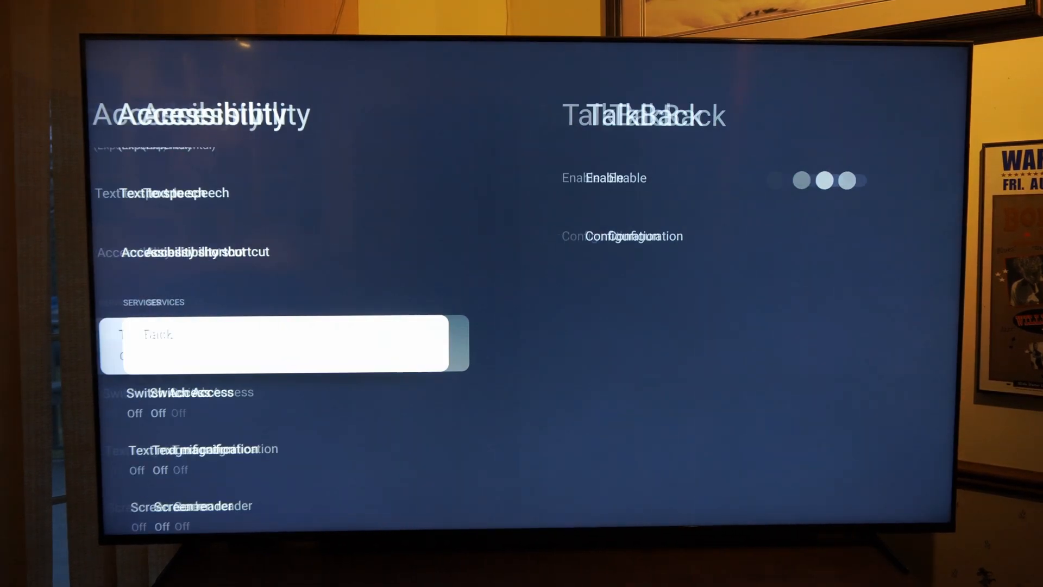